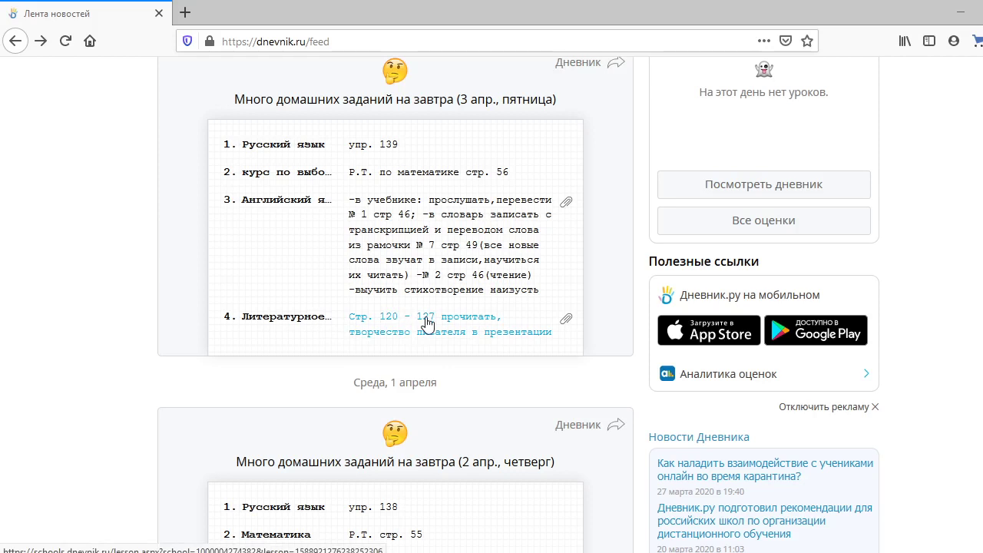
- Open the literary reading homework "Стр. 120 - 127 прочитать, творчество писателя в презентации" from the feed and review its details and comment field
left_click(427, 322)
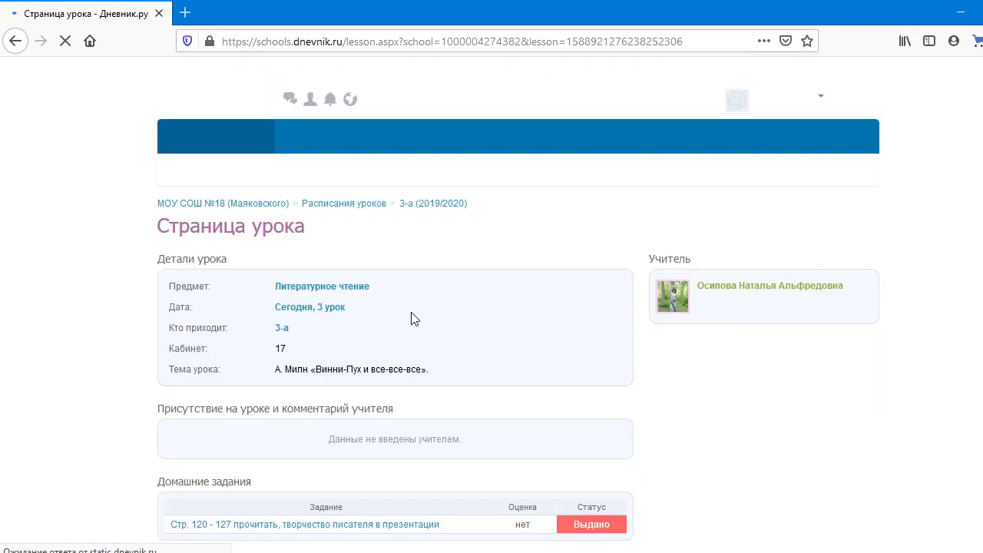
scroll(275, 307, "down", 3)
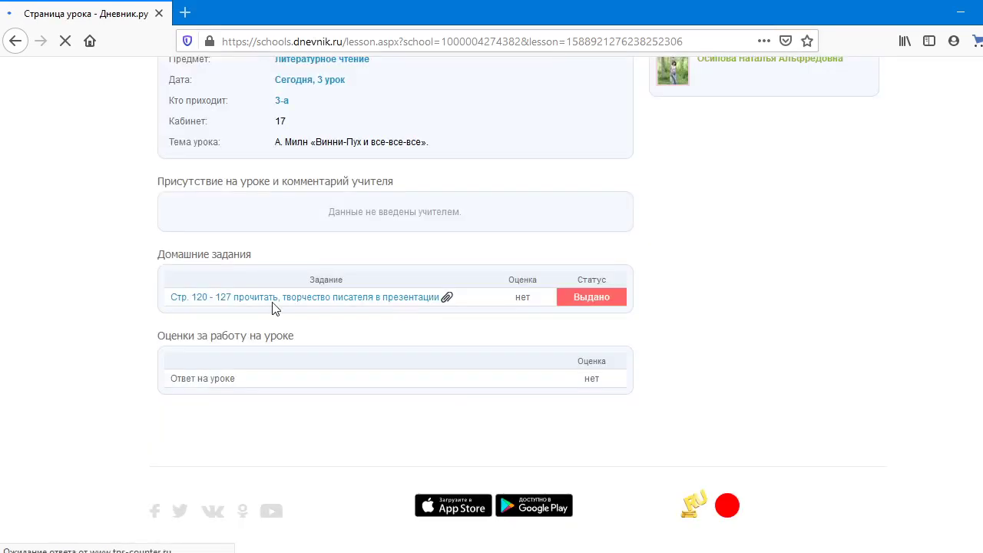
left_click(206, 299)
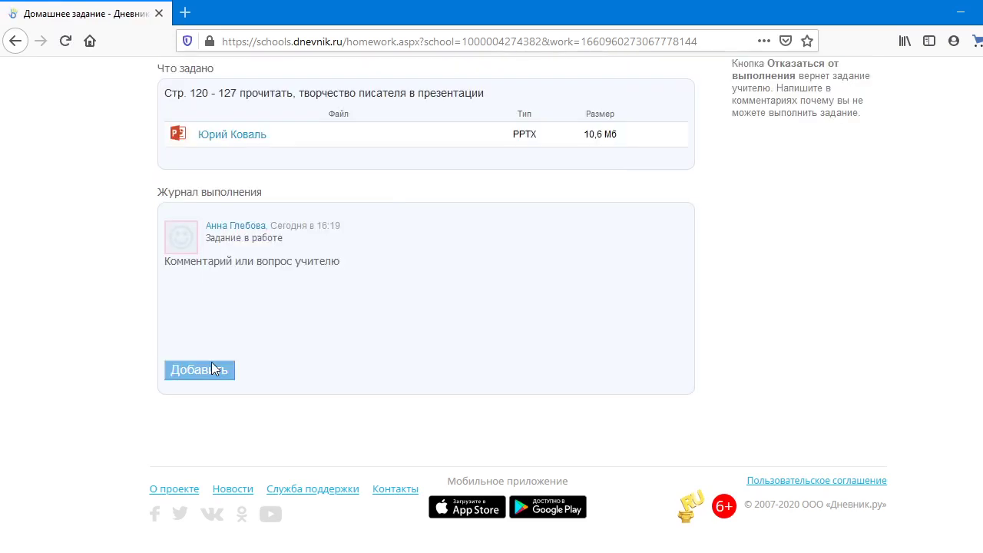
left_click(232, 292)
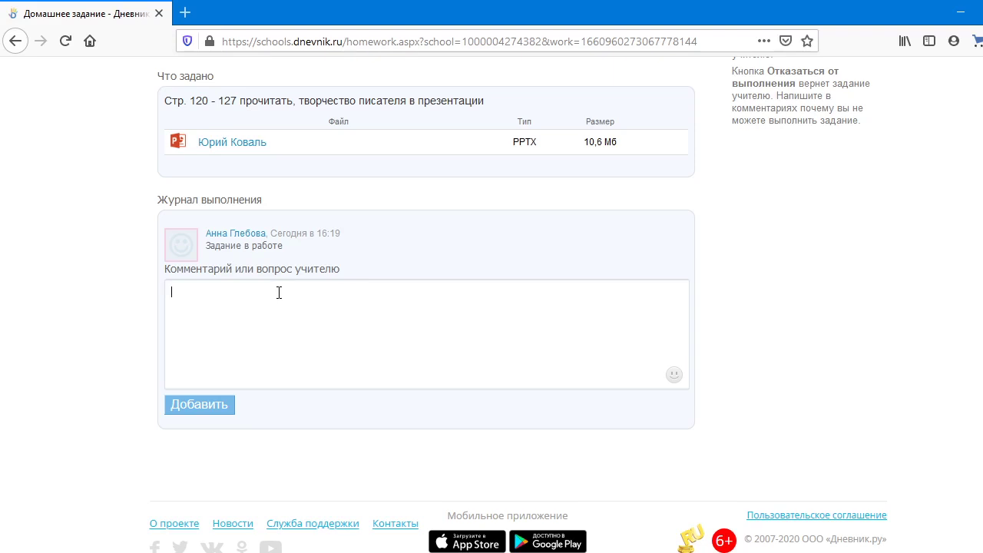
scroll(279, 292, "up", 5)
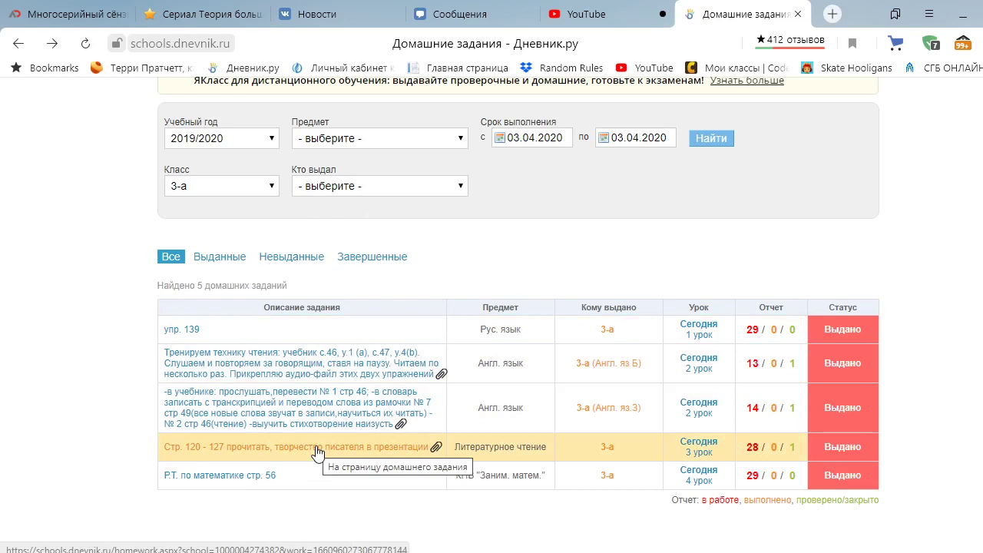
- In the teacher's browser, edit the literary reading homework to show in journals and require checking and a result file, and save it
left_click(316, 447)
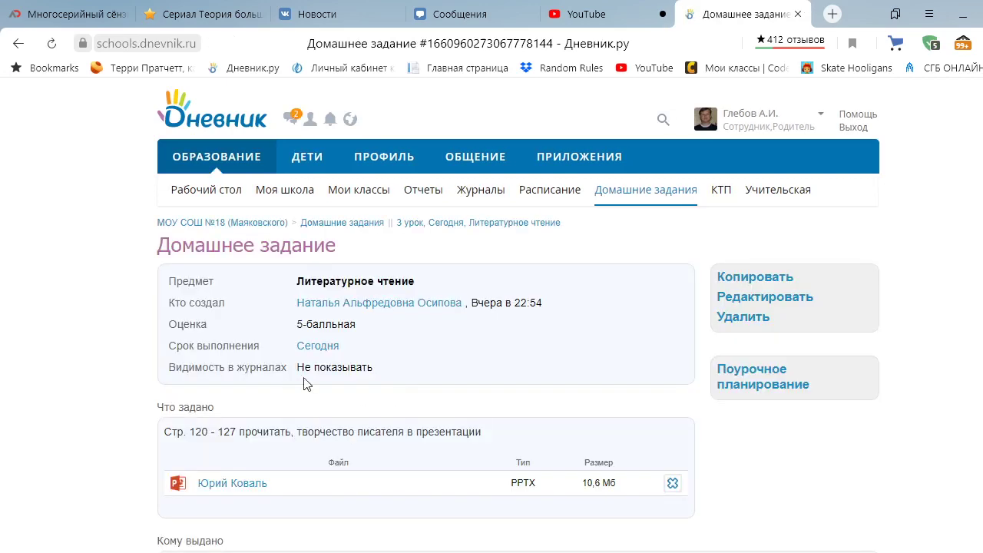
left_click(730, 299)
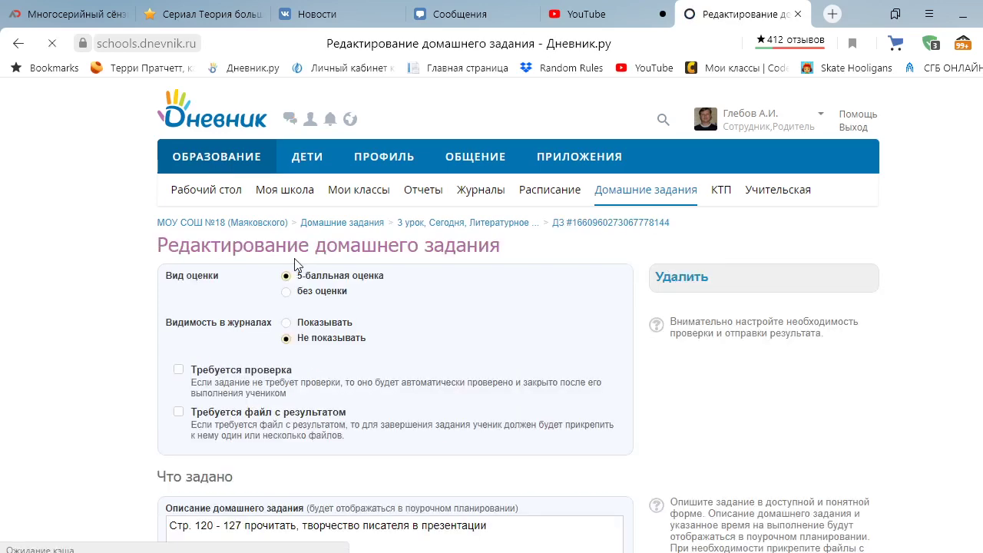
scroll(324, 275, "down", 1)
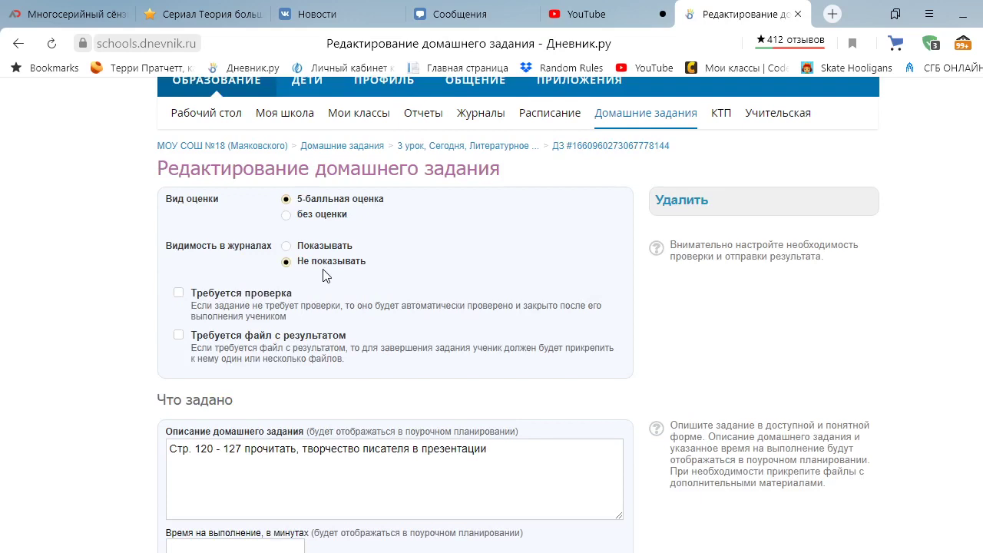
left_click(287, 246)
left_click(179, 294)
left_click(177, 339)
scroll(354, 361, "down", 3)
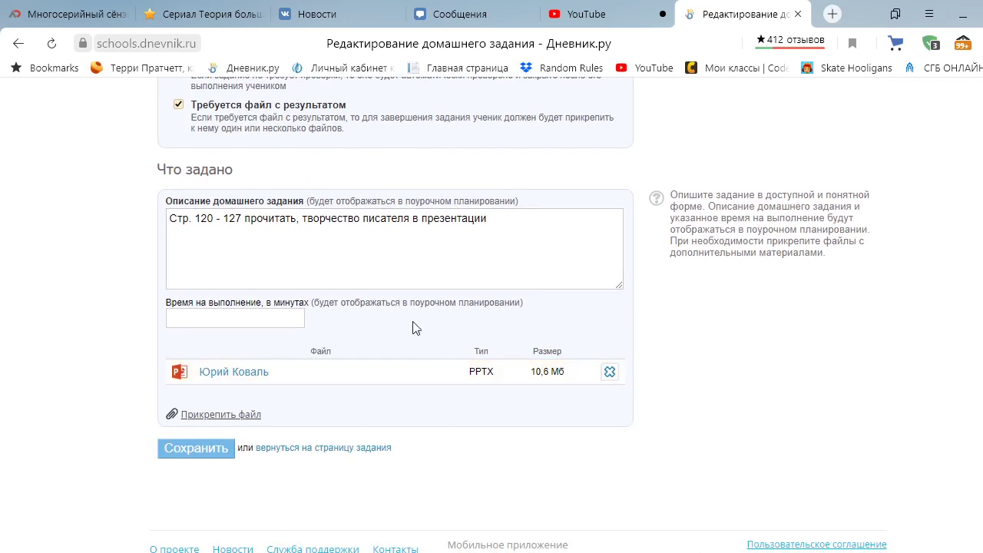
left_click(206, 451)
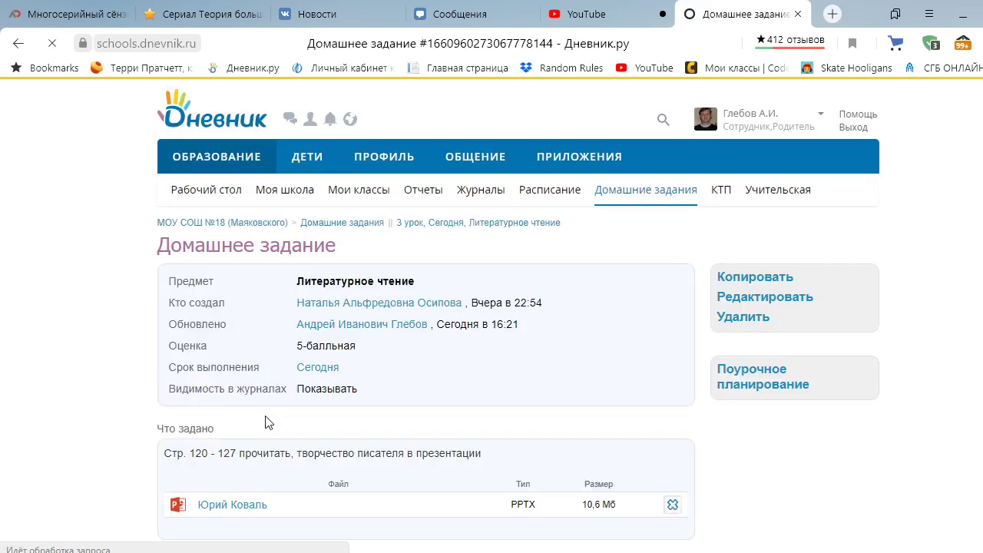
- Switch to the student's Firefox window and reload the homework page
scroll(385, 278, "down", 2)
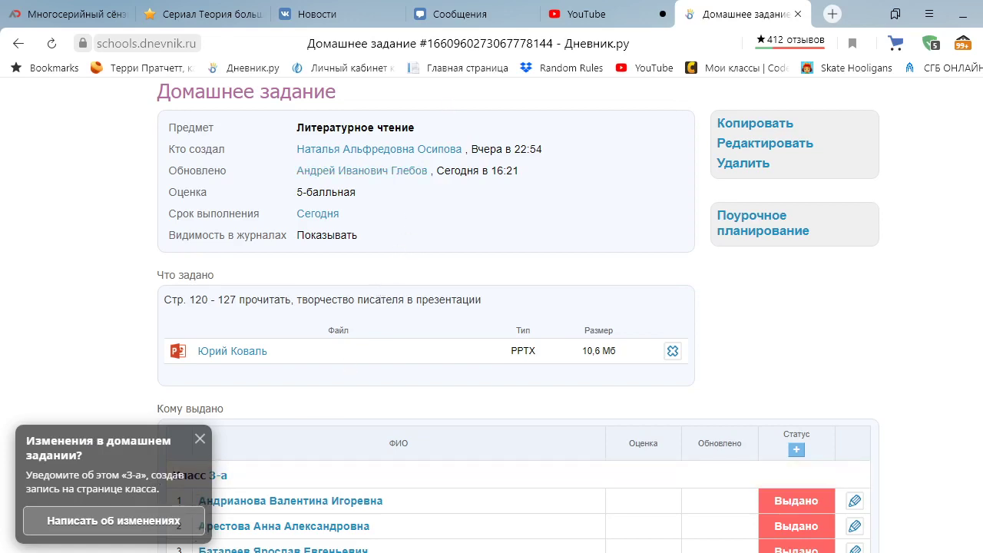
mouse_move(131, 552)
left_click(131, 500)
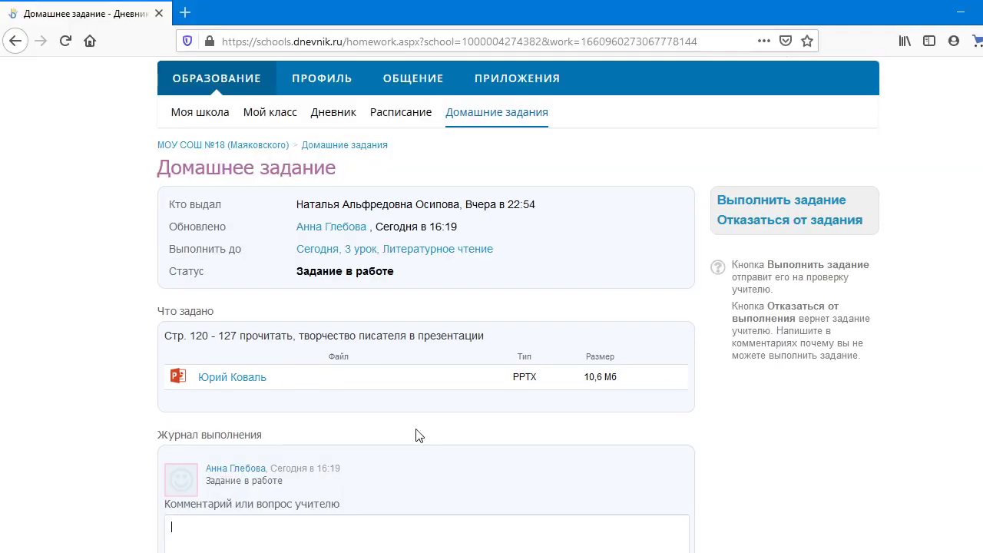
scroll(235, 161, "down", 2)
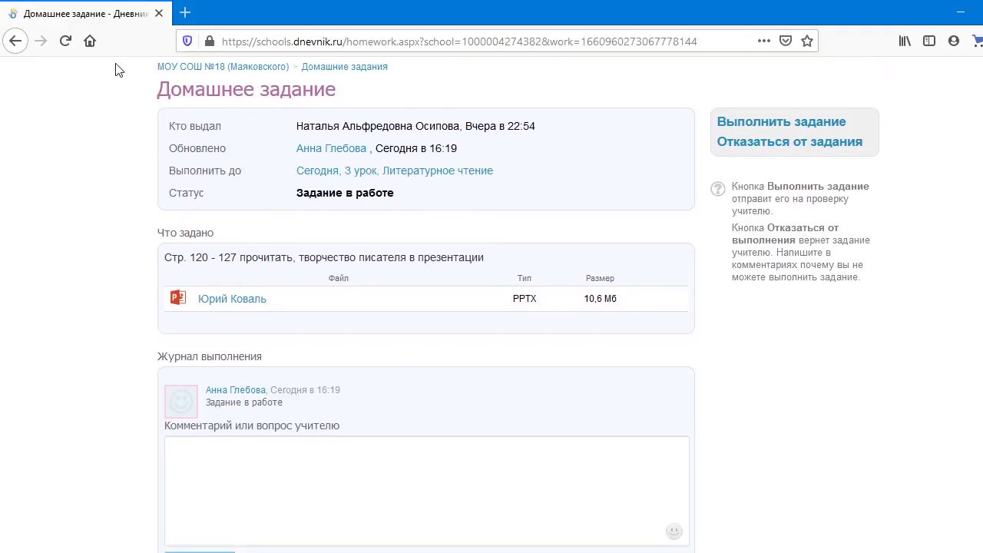
left_click(65, 41)
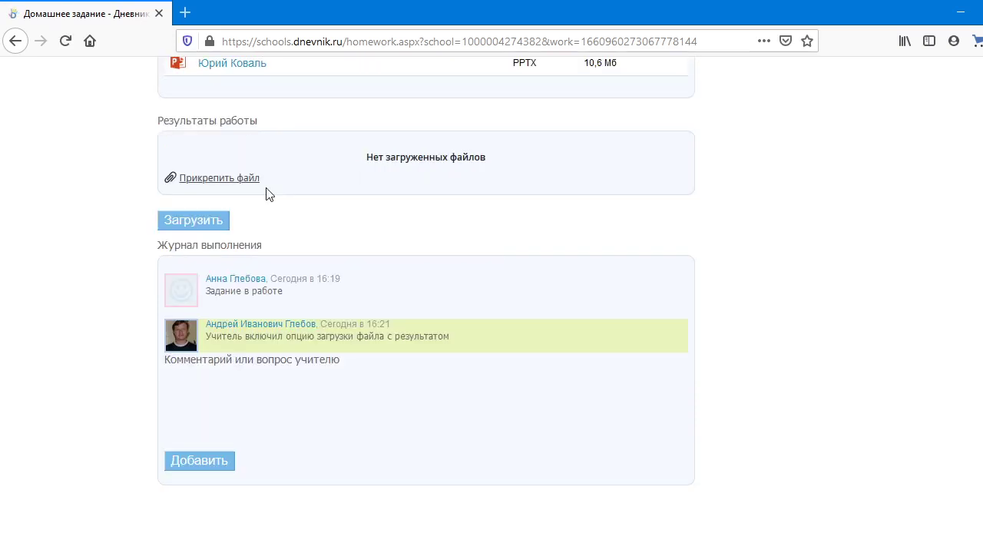
- Try to upload gor4.py from the computer as the work result, and remove the attached file
left_click(220, 178)
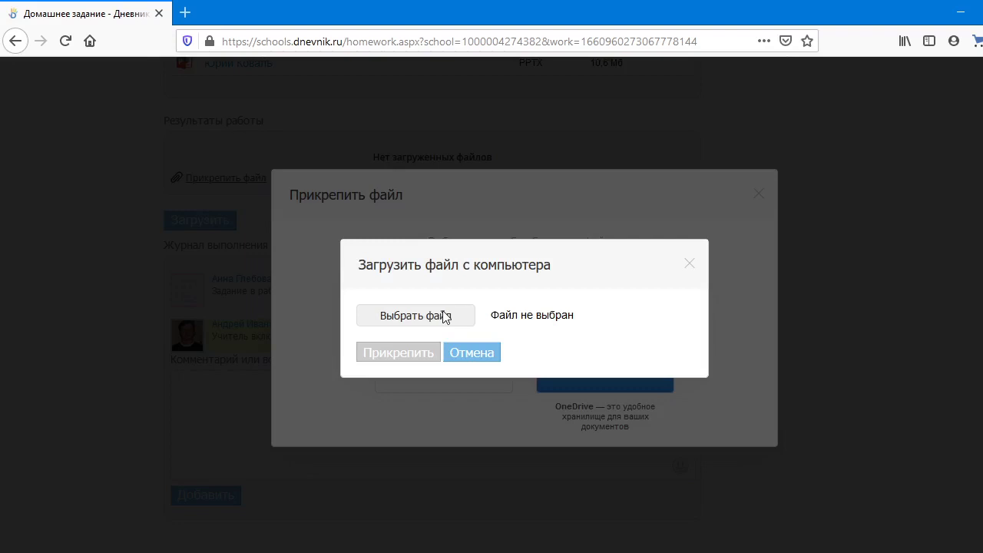
left_click(445, 318)
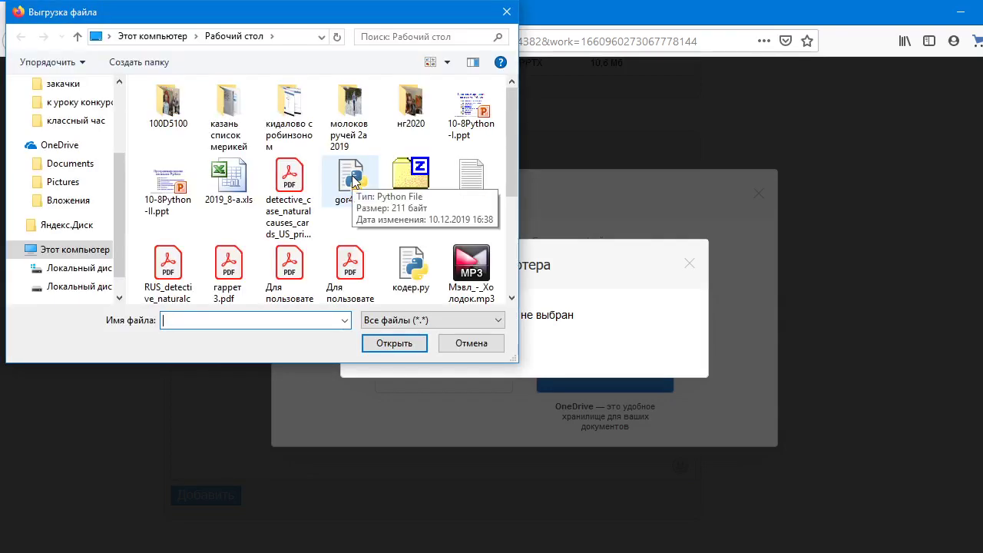
left_click(353, 179)
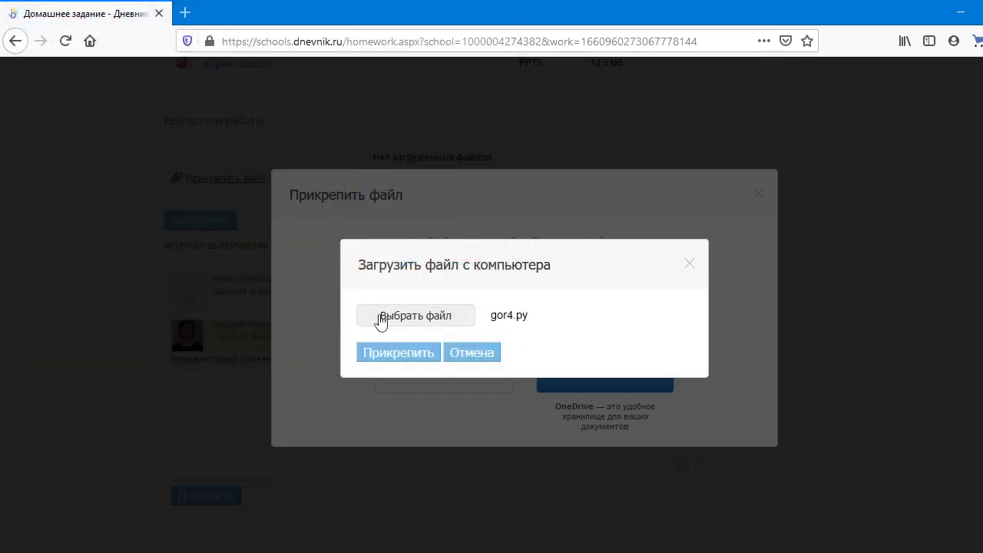
left_click(417, 355)
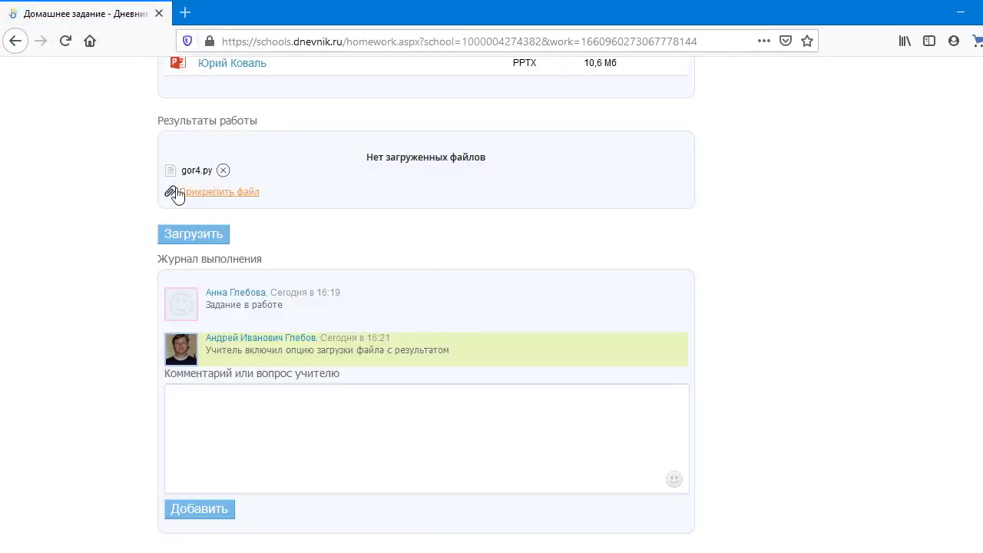
left_click(192, 235)
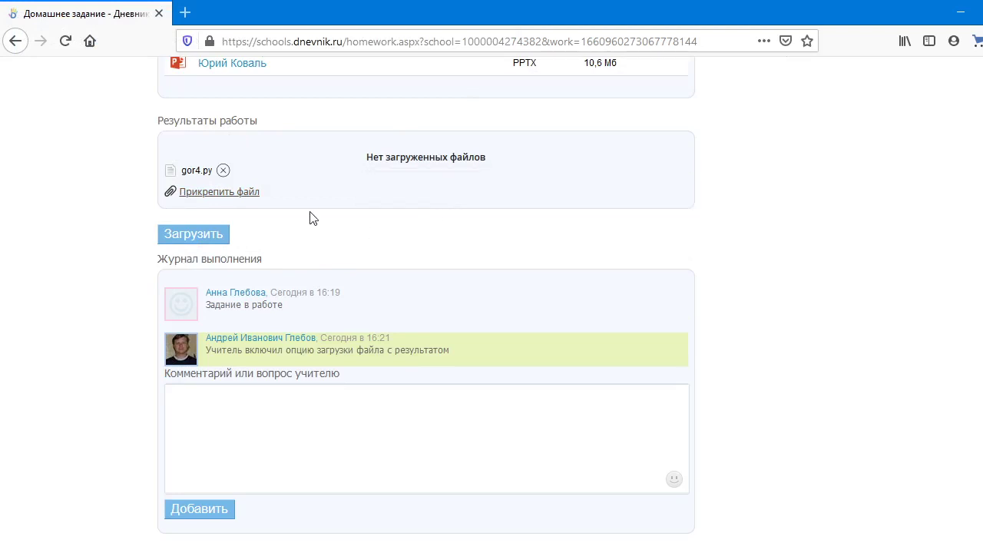
left_click(223, 171)
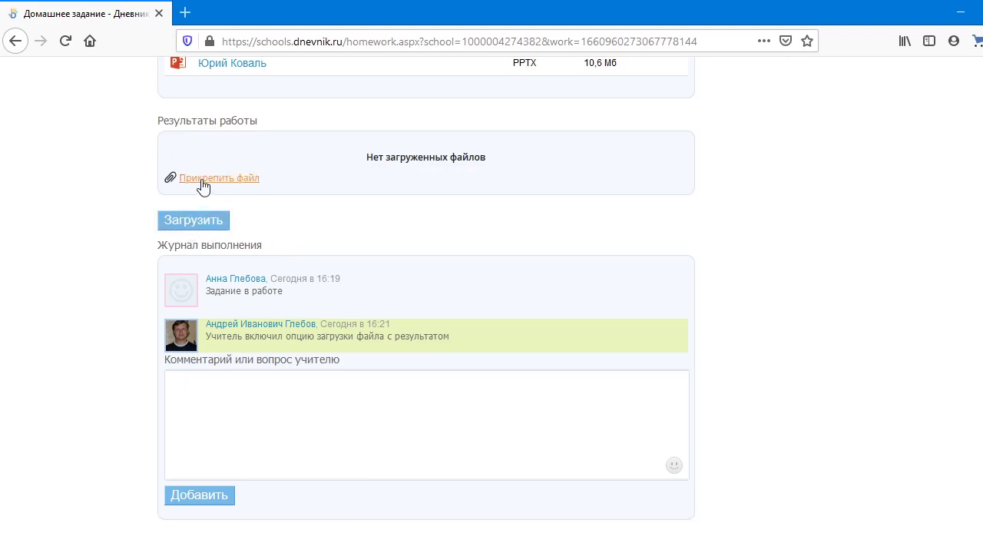
- Start attaching a work result from the computer and open the file selection window
left_click(205, 179)
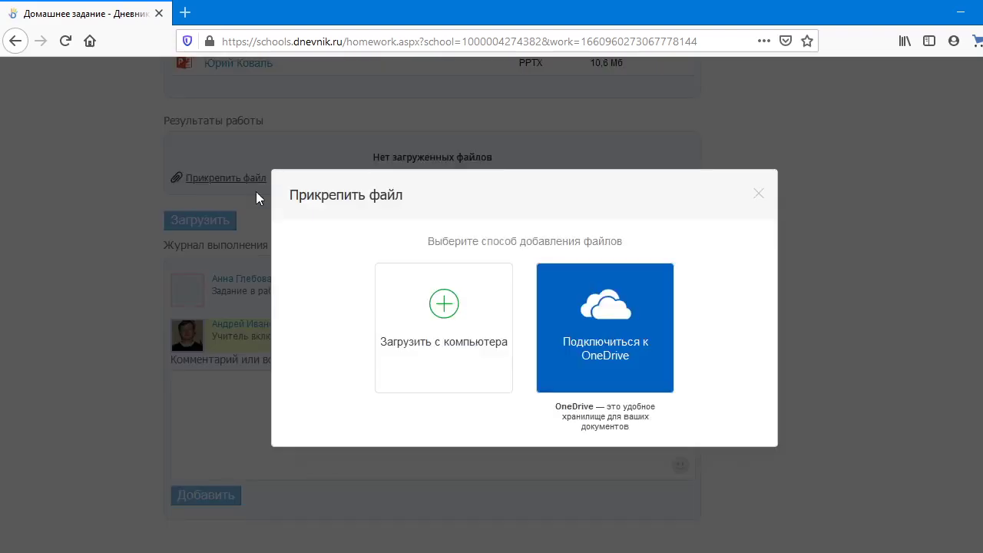
left_click(447, 315)
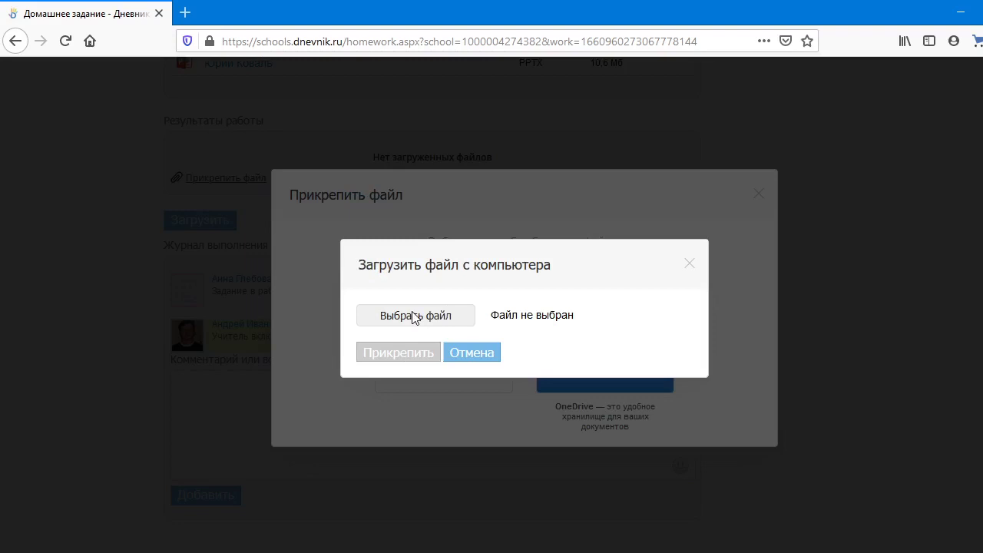
left_click(415, 316)
- Examine the 7-Zip and send-to options for compressing gor4.py into a ZIP archive
left_click(348, 182)
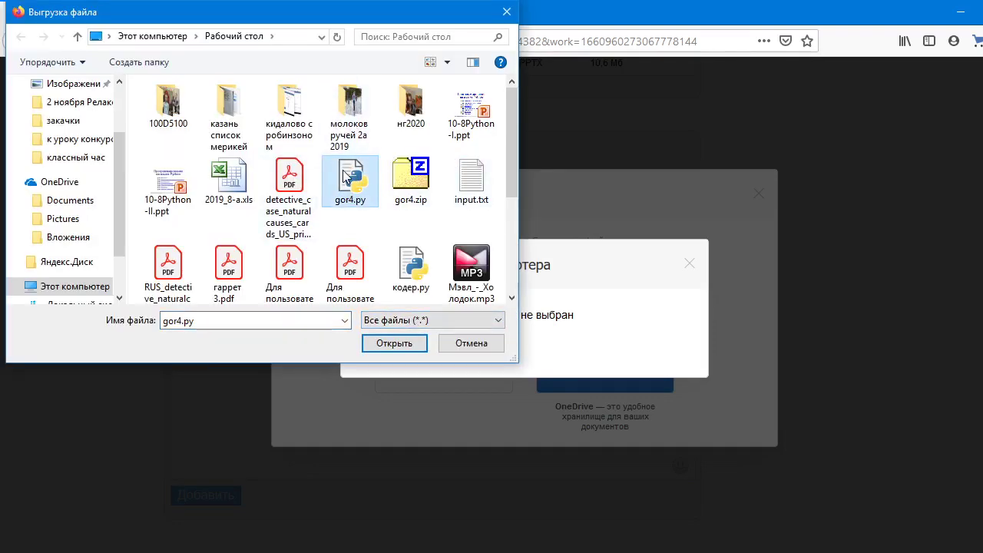
right_click(344, 175)
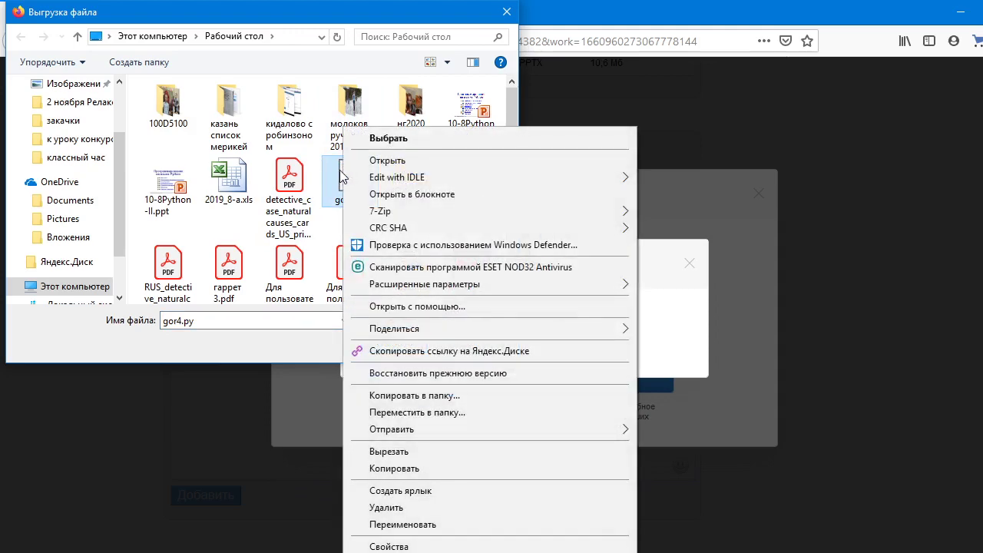
mouse_move(477, 213)
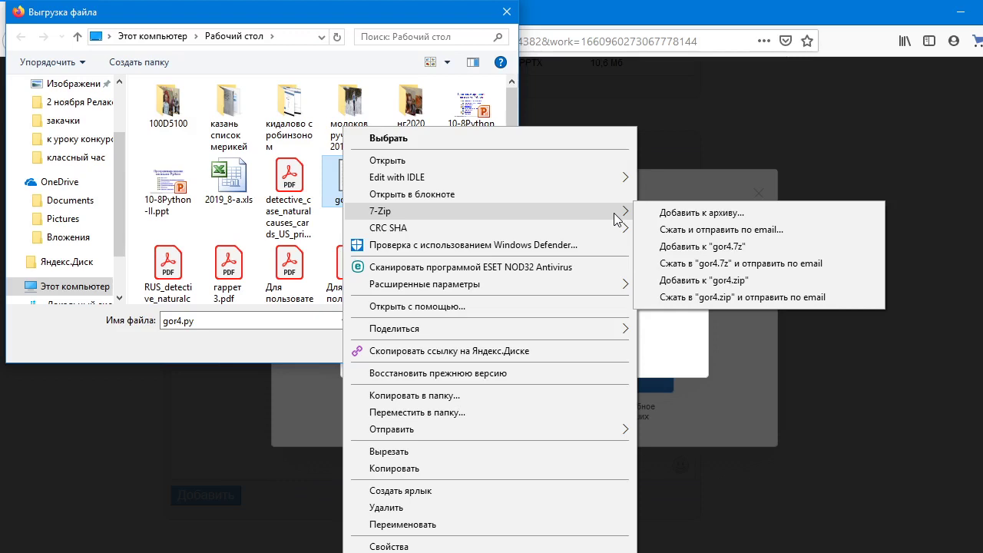
mouse_move(614, 435)
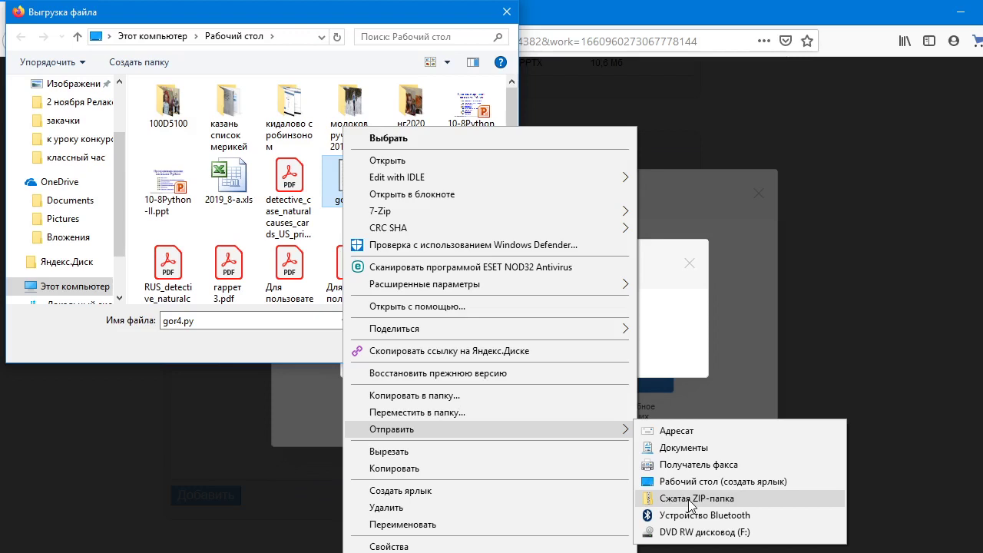
mouse_move(614, 215)
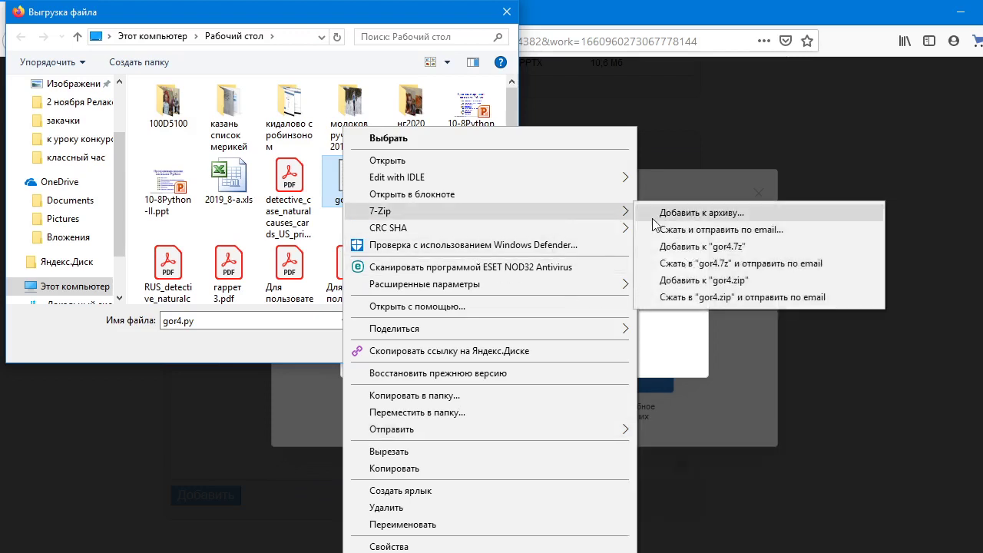
left_click(742, 280)
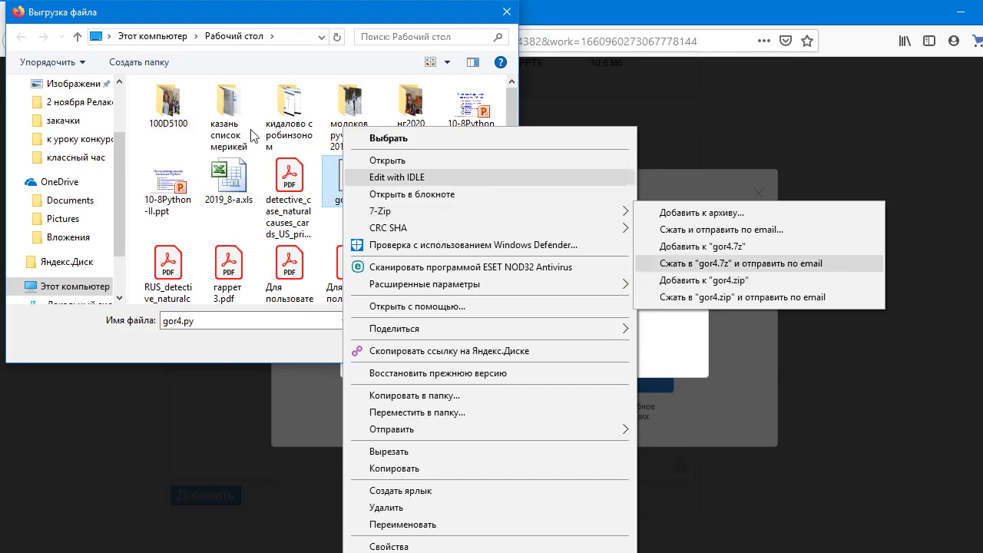
- Choose gor4.zip, attach it to the work results and upload it
left_click(421, 184)
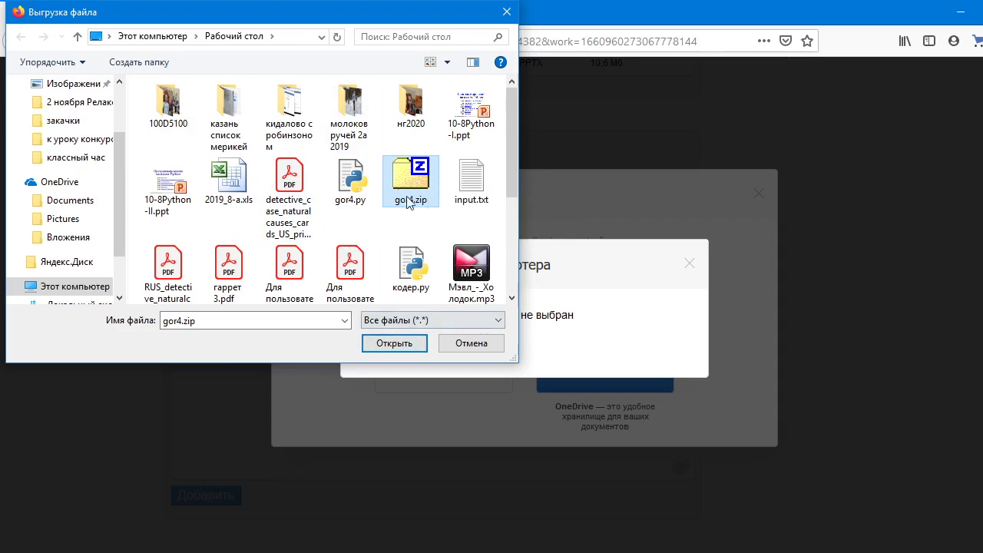
left_click(407, 345)
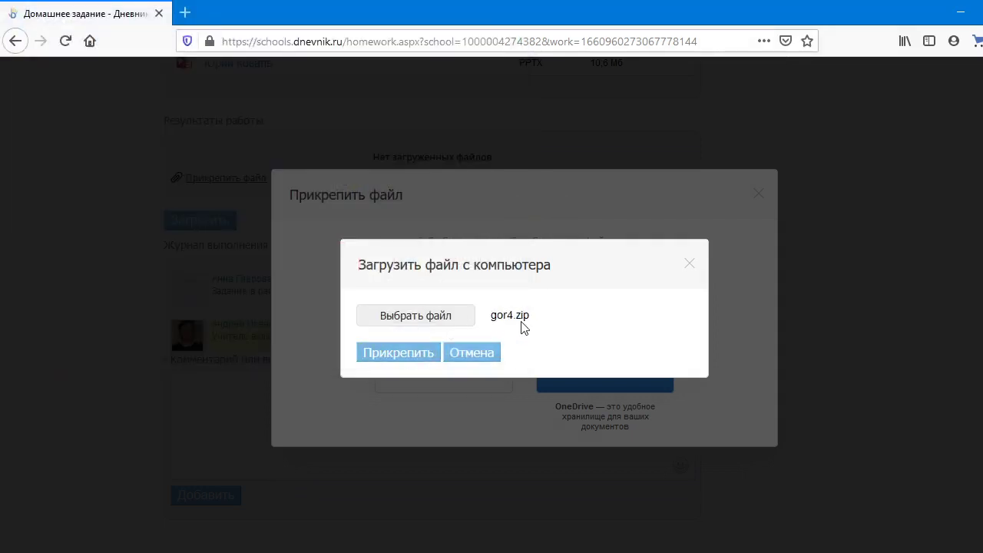
left_click(406, 355)
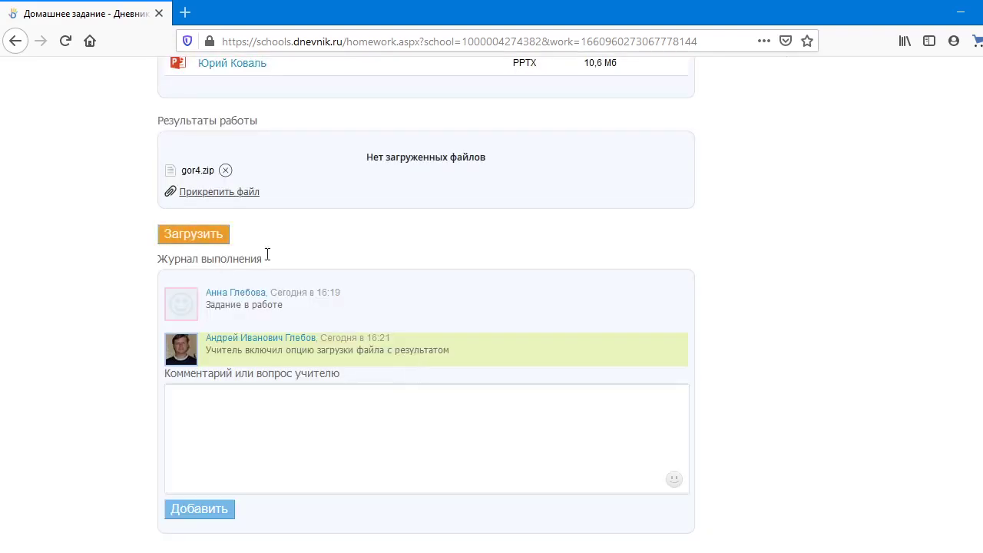
left_click(202, 240)
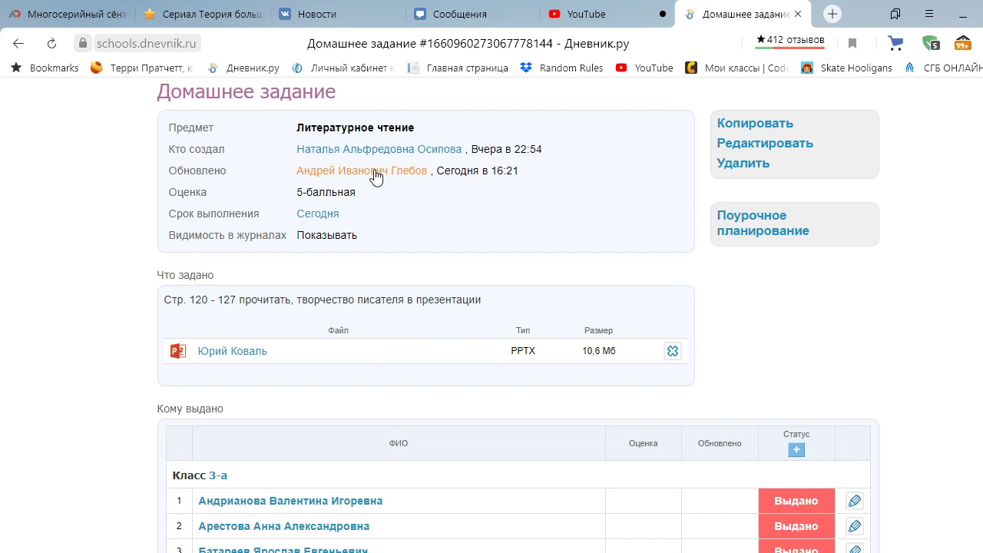
- In the teacher's browser, open the homework submission of the student in row 4 of class 3-а to check the uploaded file
scroll(793, 350, "down", 3)
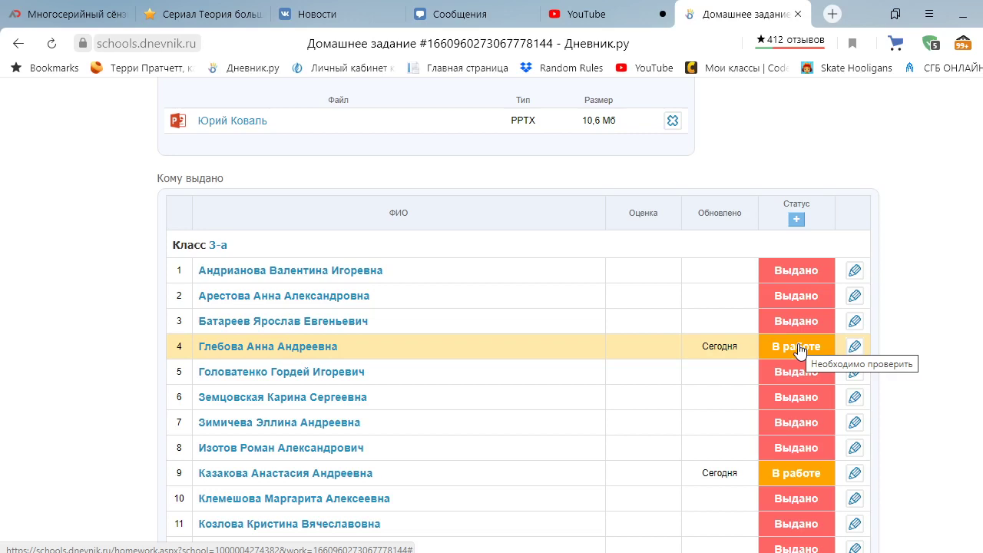
left_click(800, 351)
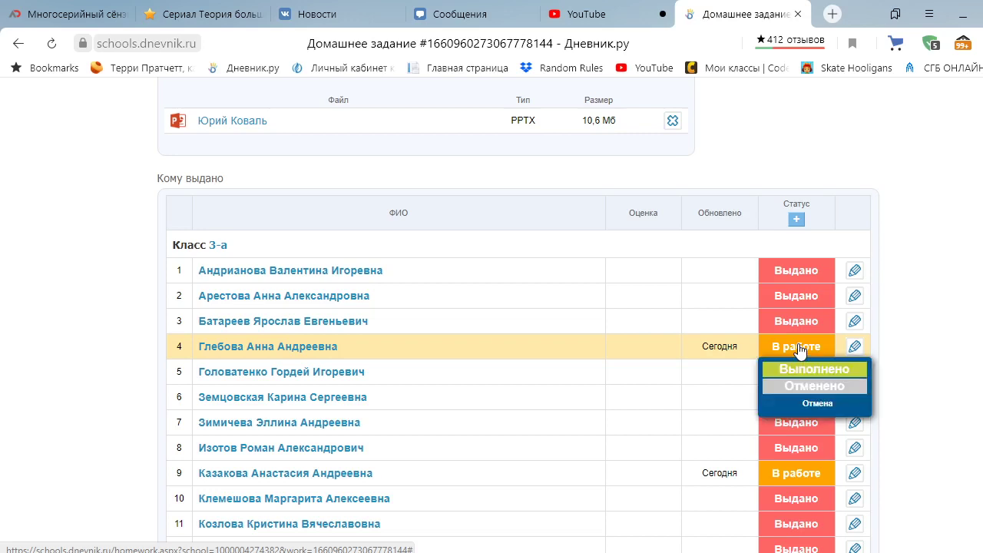
left_click(284, 353)
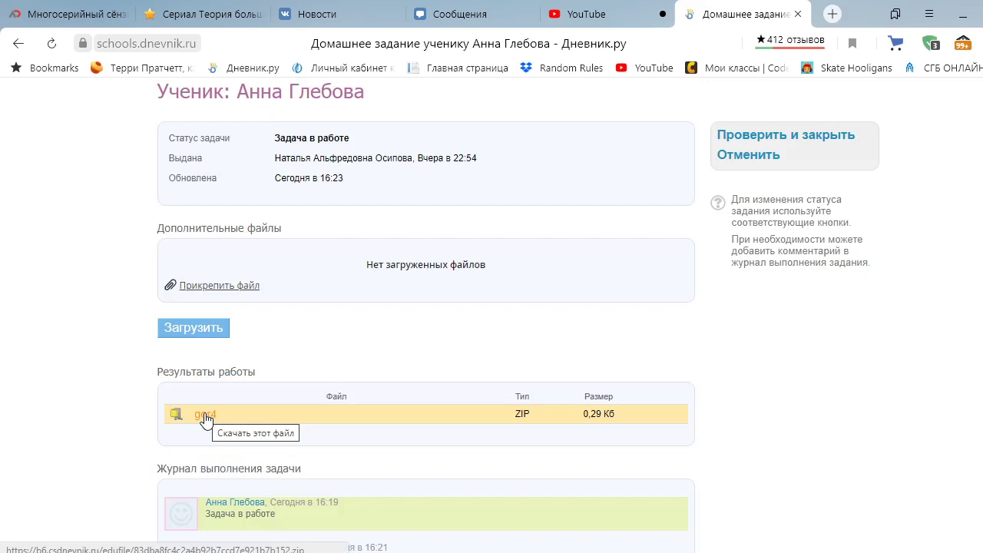
- Return to the class list, view the status choices for the student in row 4, and close them without changing the status
left_click(18, 44)
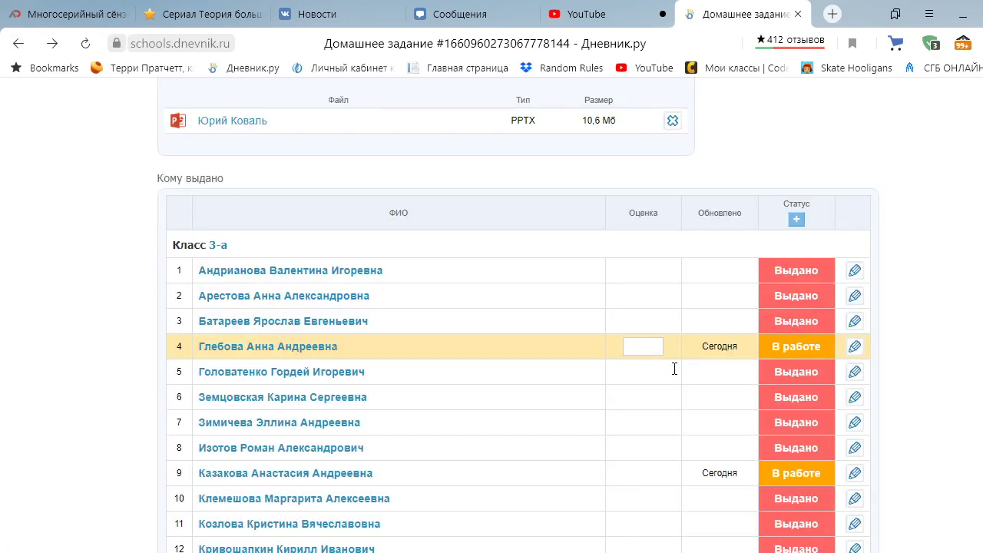
left_click(804, 352)
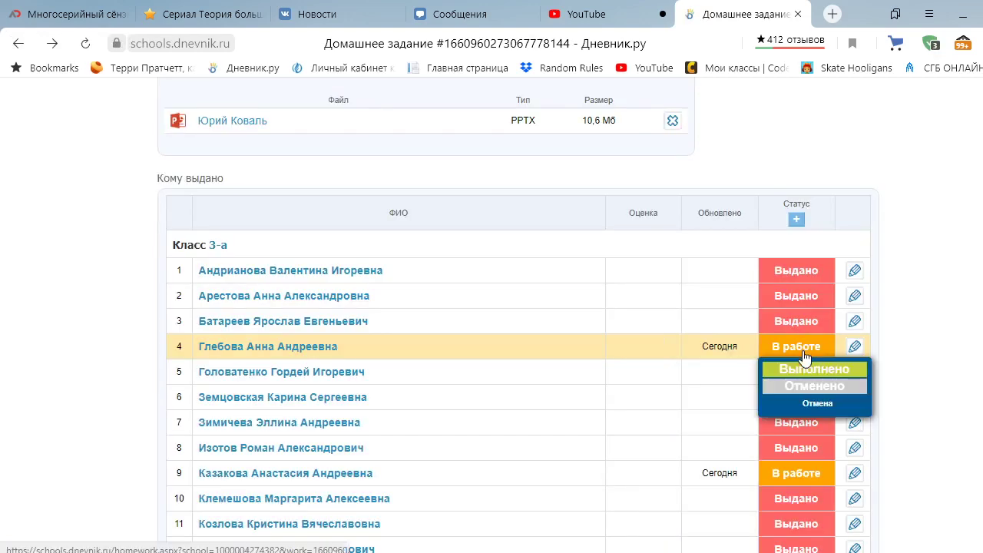
left_click(808, 409)
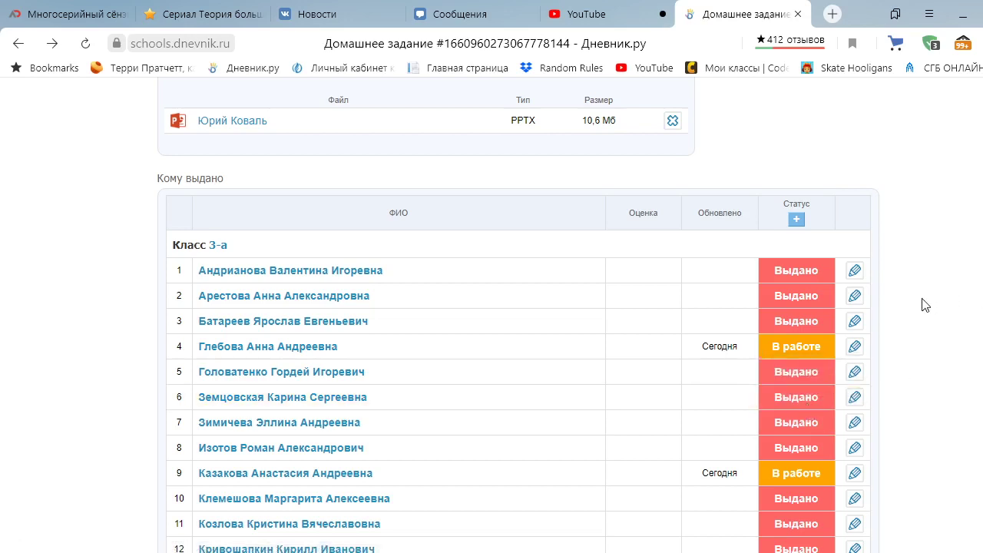